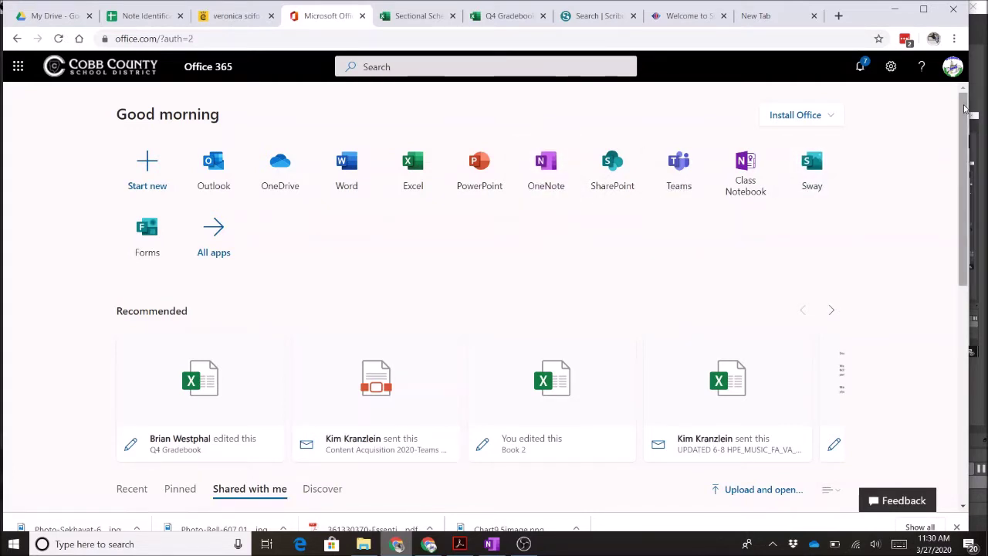
Show more shared files, scroll down to the Dodgen Band class notebooks, and open Dodgen Band 6-2.
drag(965, 109, 964, 232)
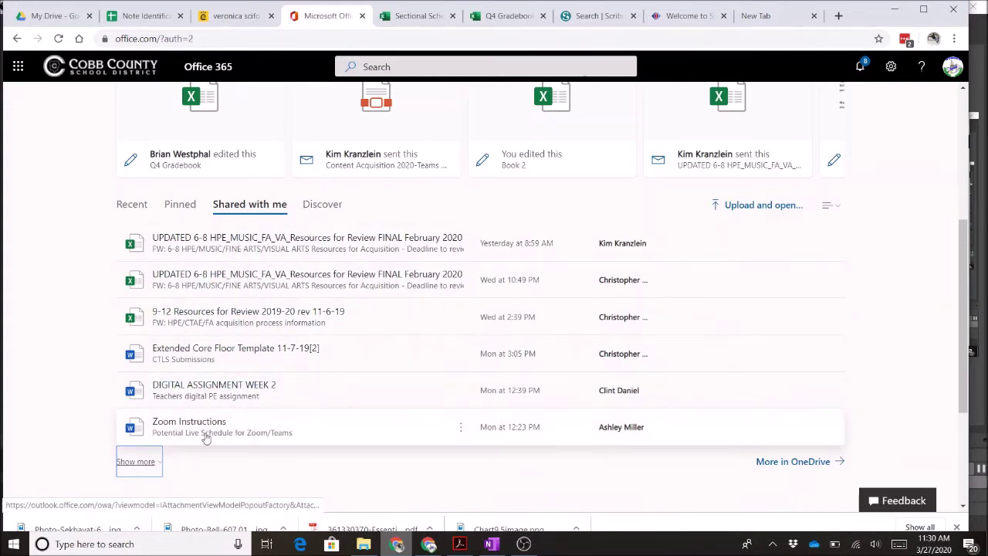
click(141, 463)
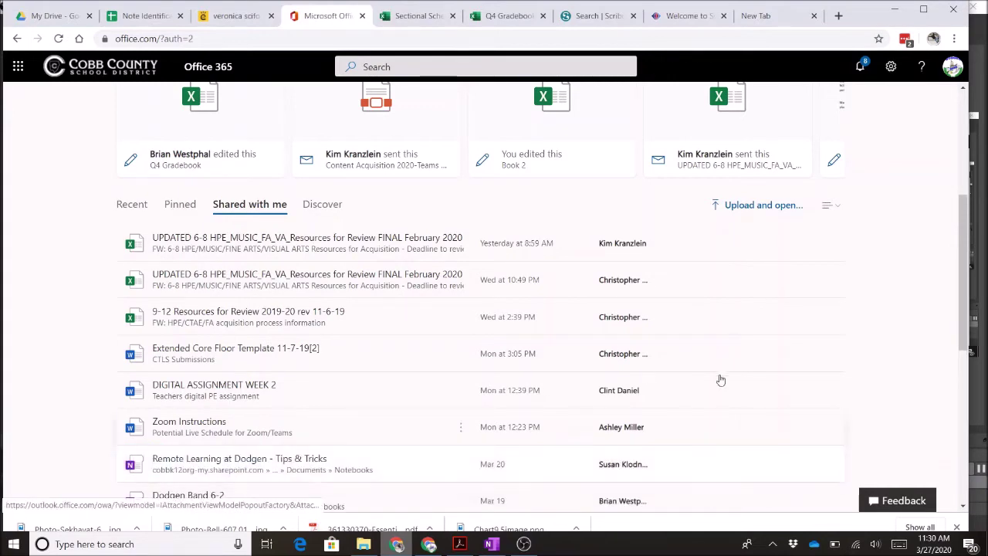
drag(965, 239, 972, 331)
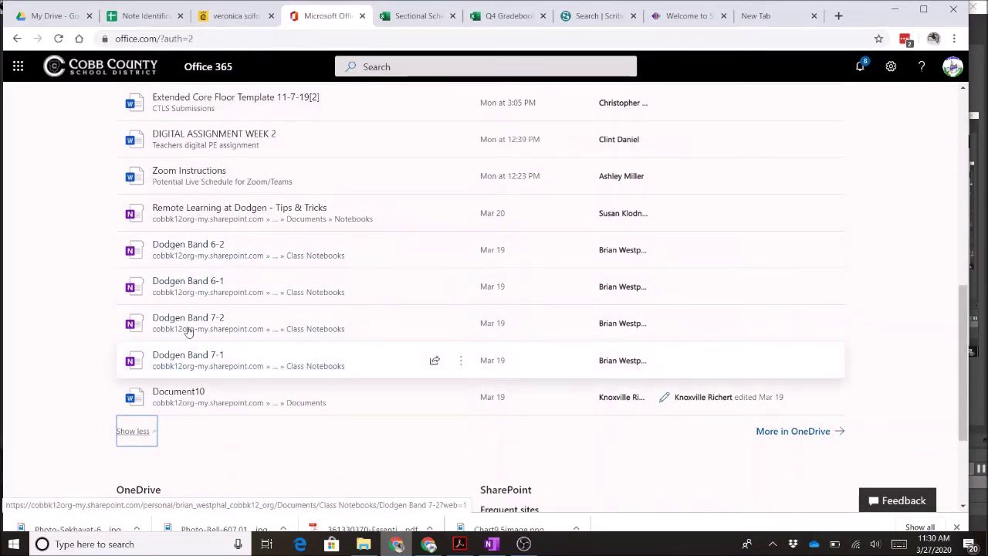
click(166, 251)
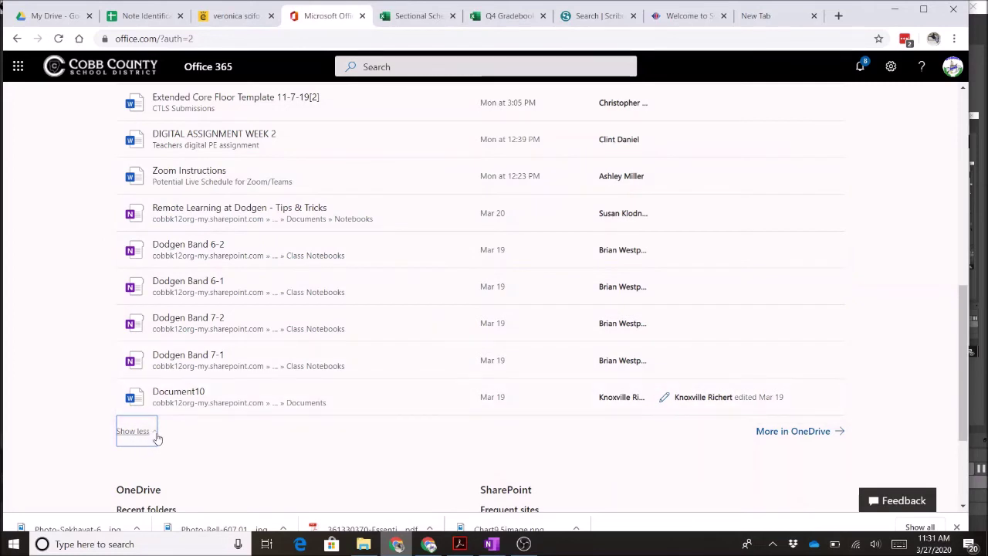
Open the full OneDrive file list and bring up the Dodgen Band 6-1 notebook.
click(786, 436)
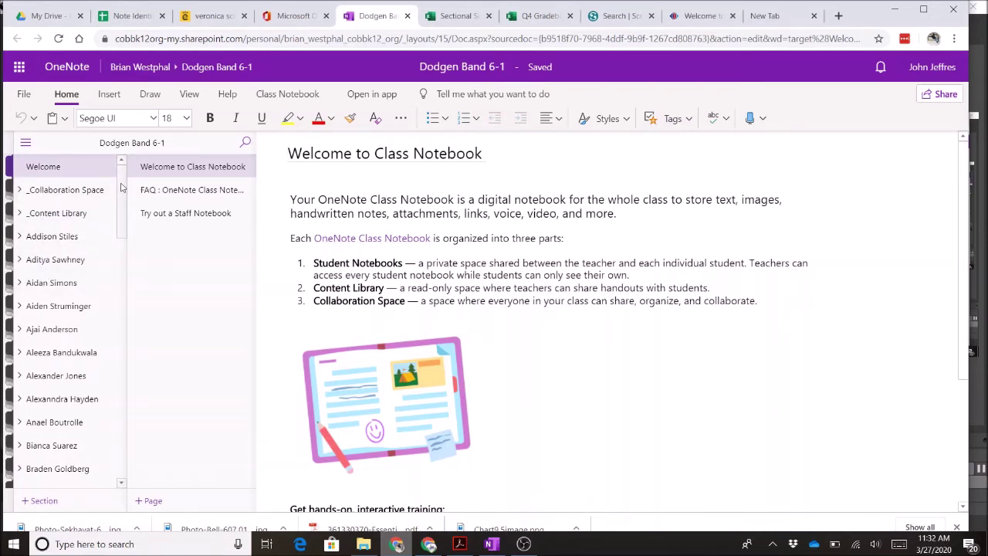
drag(120, 187, 131, 378)
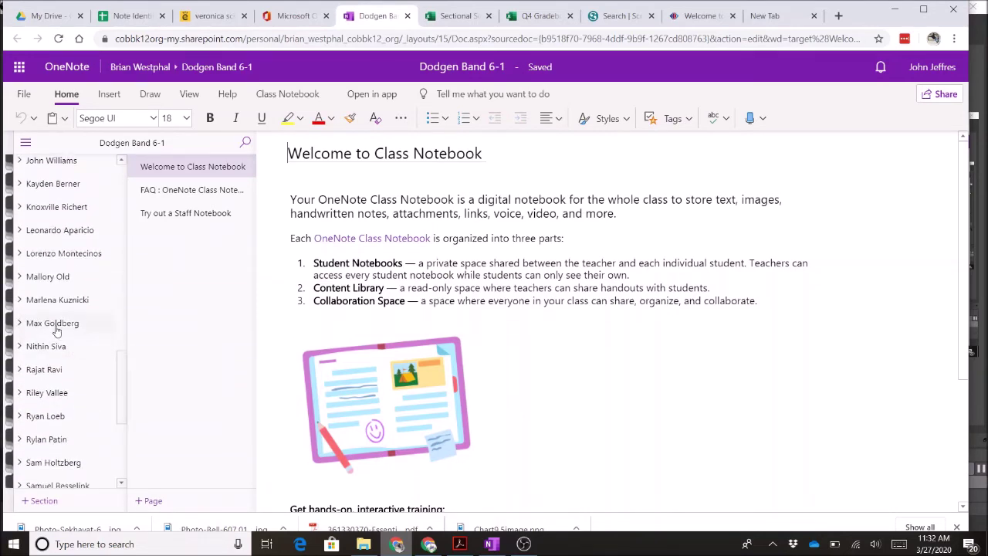
mouse_move(19, 275)
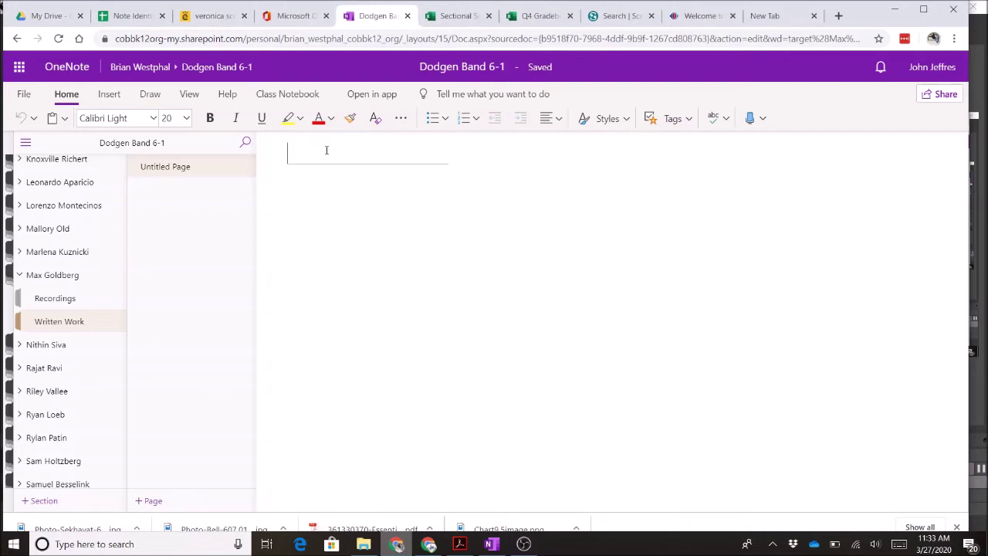
Enter 'Rhythm Chart 9.5' as the page title and switch to the Insert commands.
text(Rh)
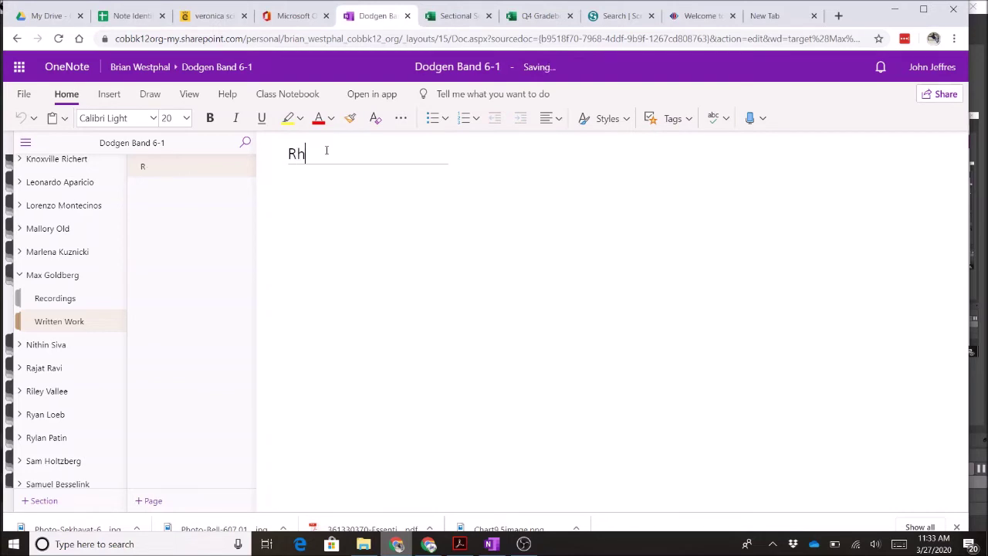
text(ythm Char)
text(t 9.5)
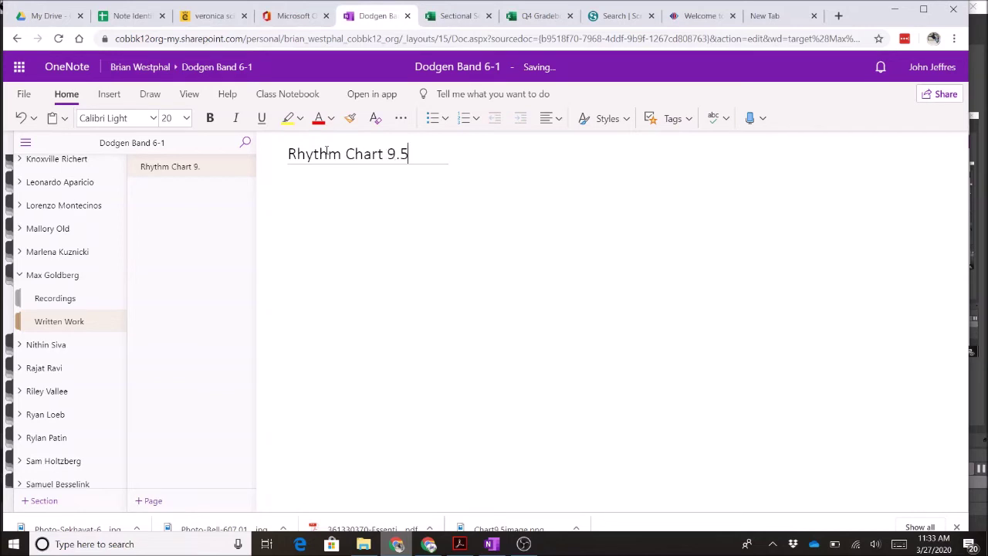
click(120, 98)
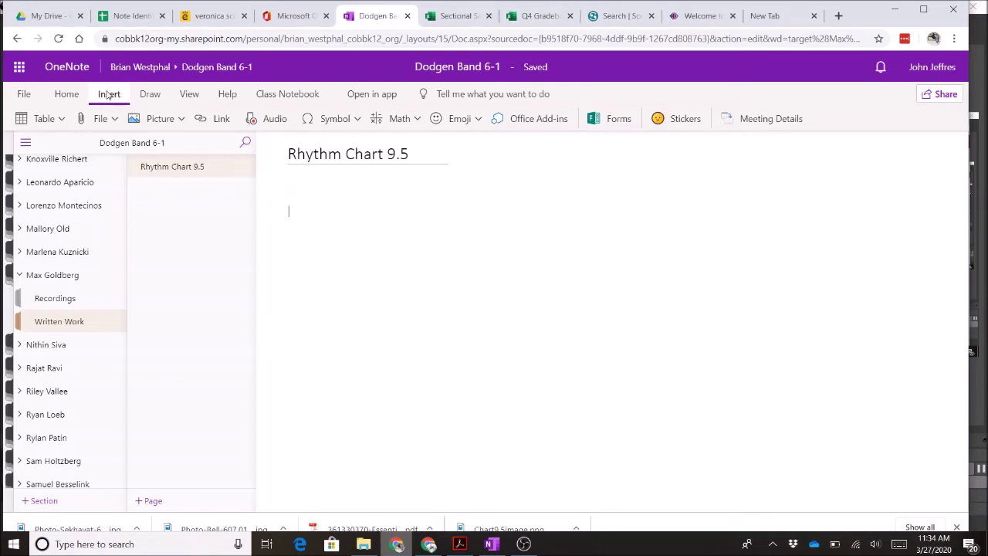
Choose the picture file 9.5.3-4.png from Pictures via Insert > Picture > From File.
click(67, 94)
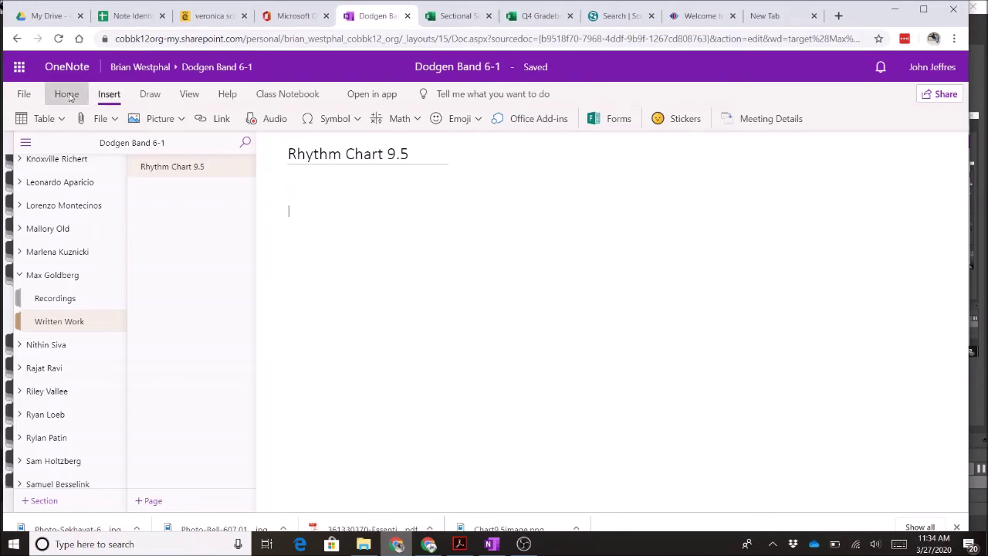
click(110, 95)
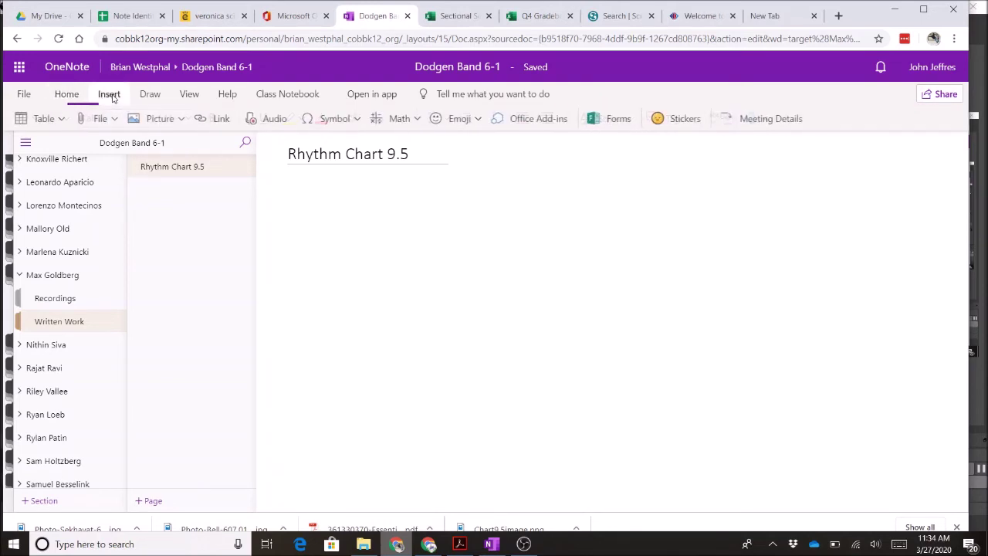
click(175, 122)
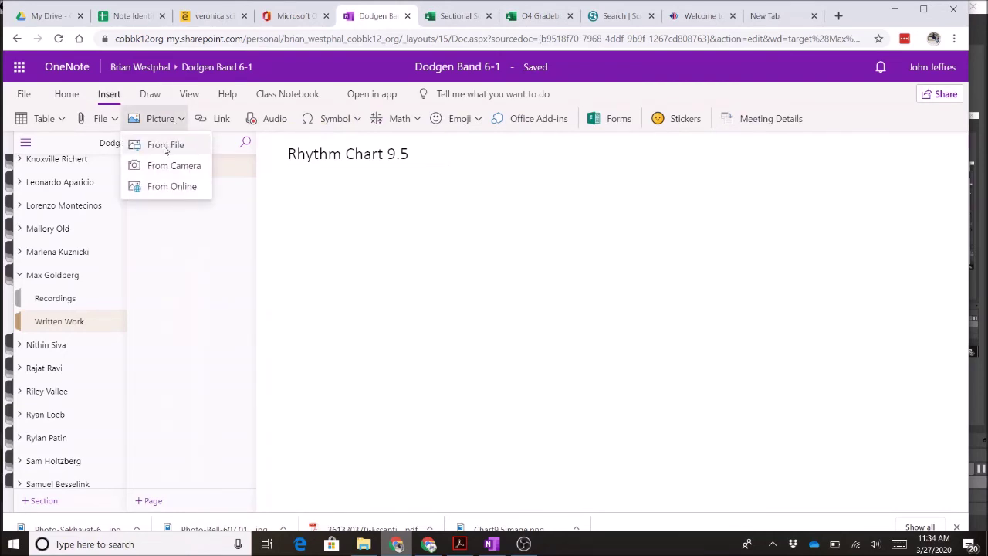
click(165, 146)
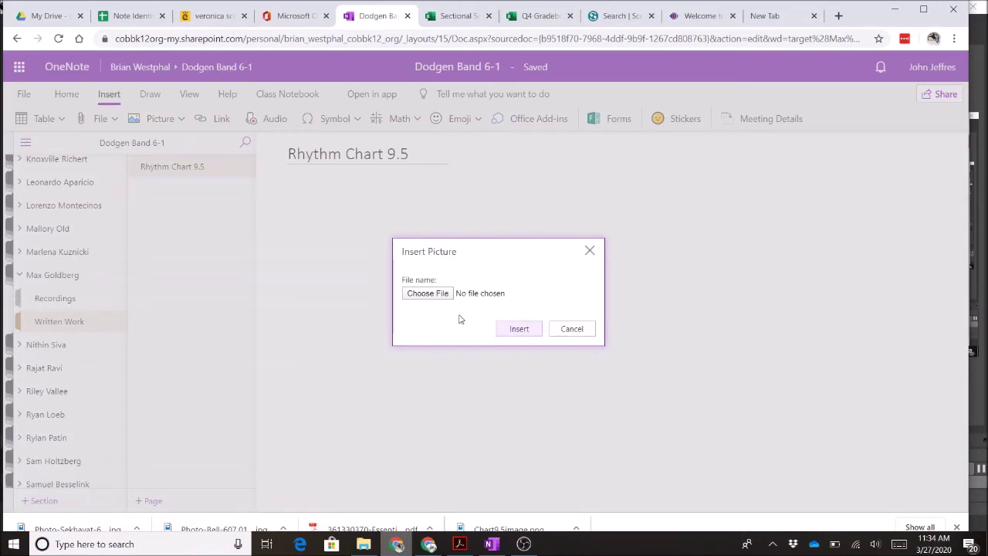
click(436, 297)
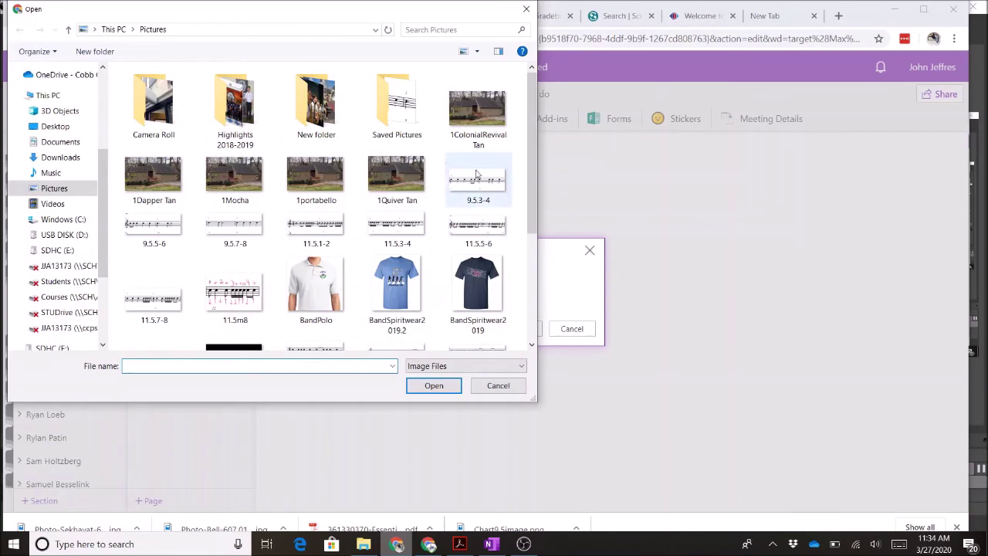
scroll(532, 134, down, 1)
click(491, 154)
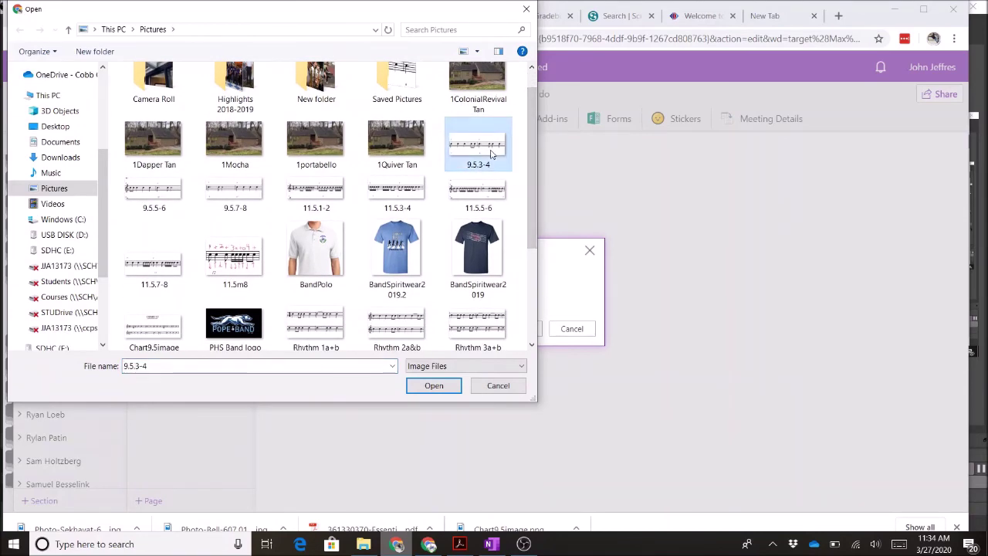
double_click(491, 154)
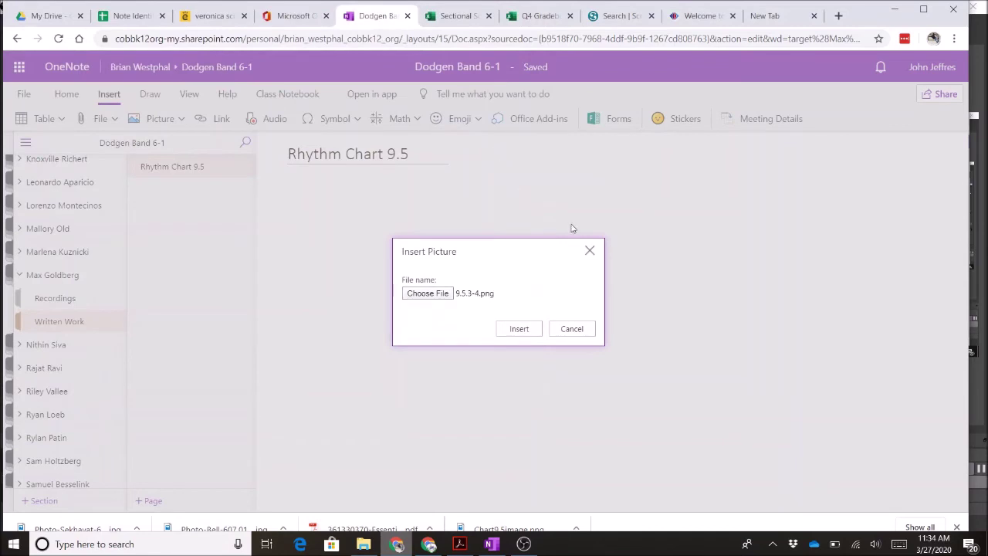
Insert the 9.5.3-4 rhythm chart image onto the Rhythm Chart 9.5 page.
click(517, 329)
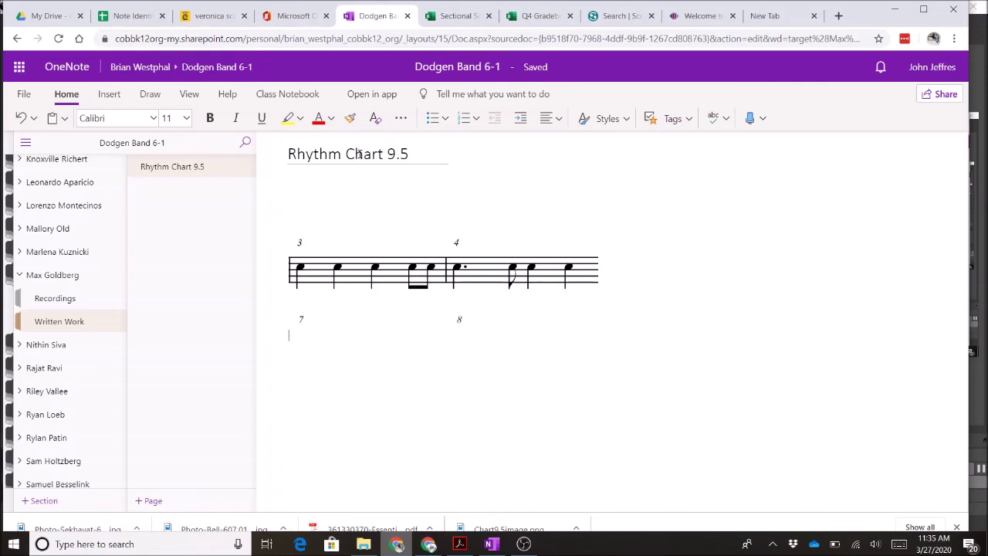
click(333, 210)
click(109, 96)
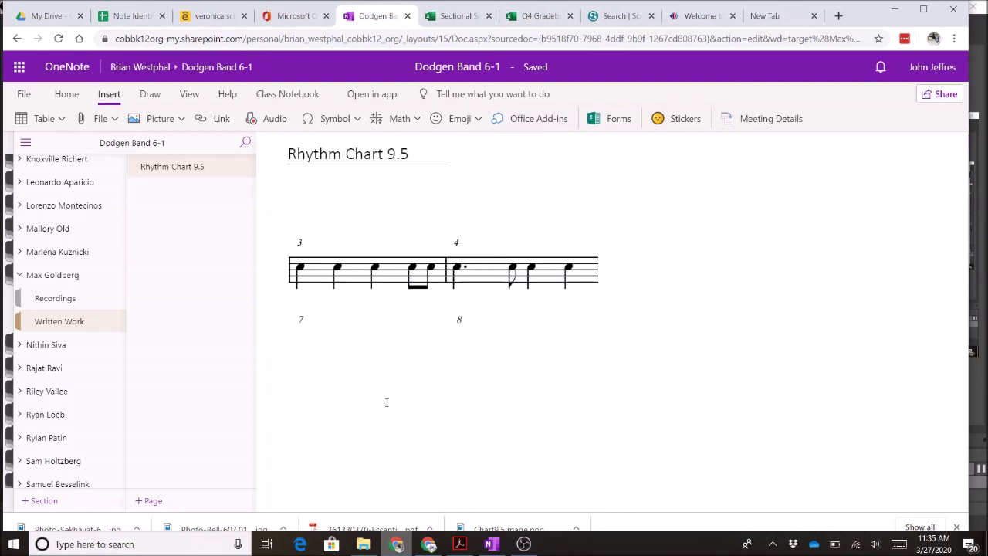
mouse_move(55, 298)
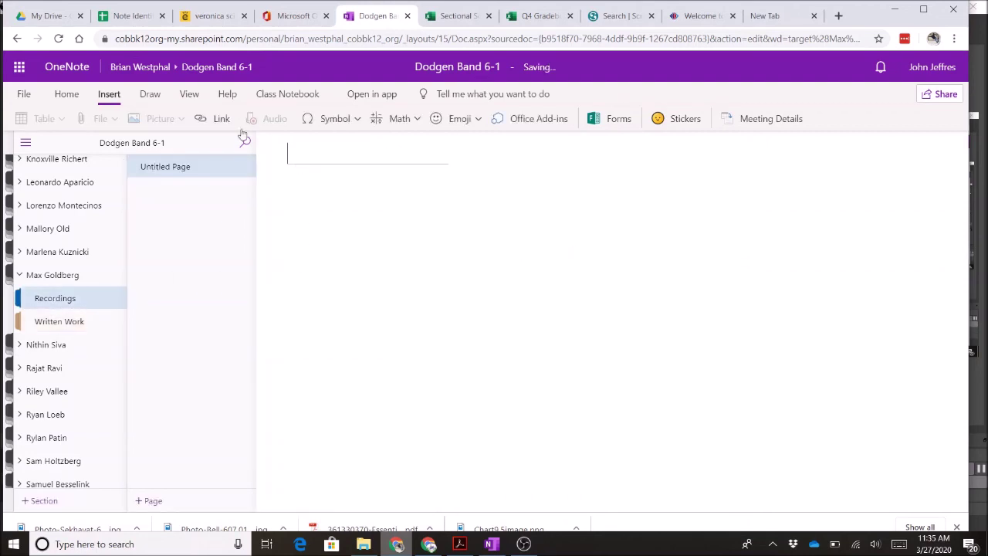
Place the cursor in the body of the new untitled Recordings page.
click(311, 195)
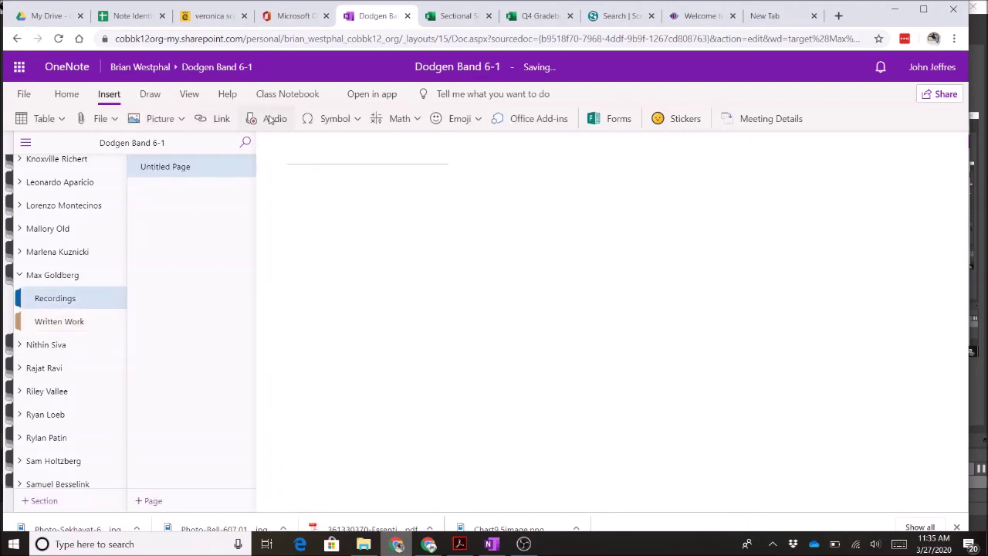